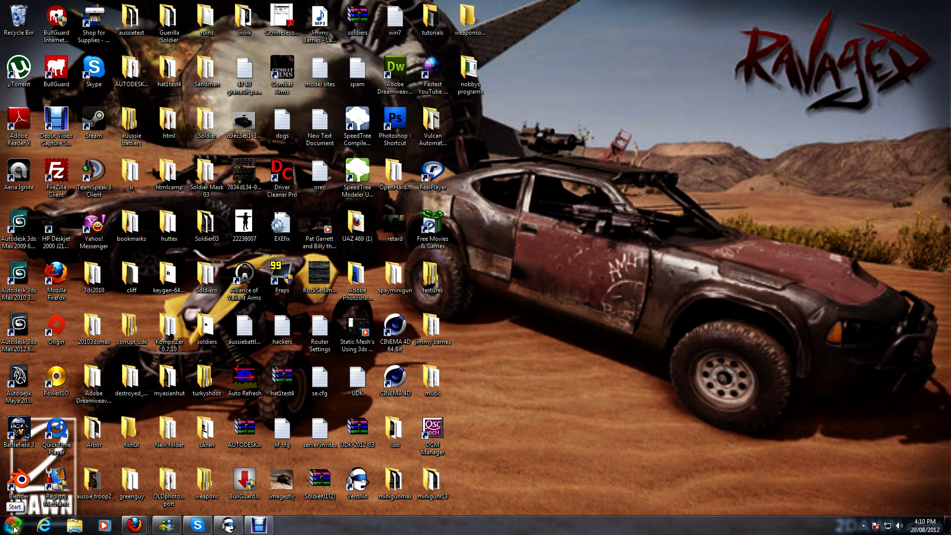
Step: Browse to C:\UDK and select the UDK-2012-03 install folder
click(14, 524)
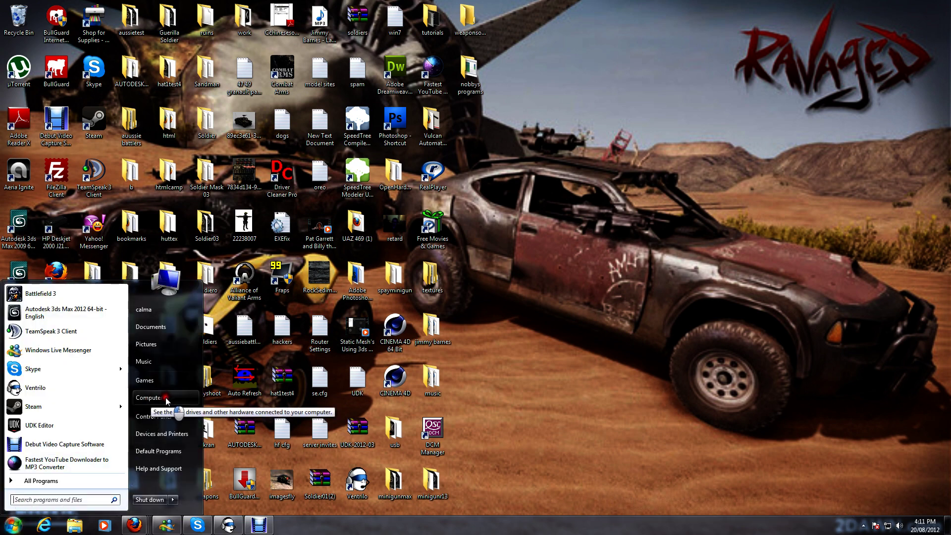
click(166, 399)
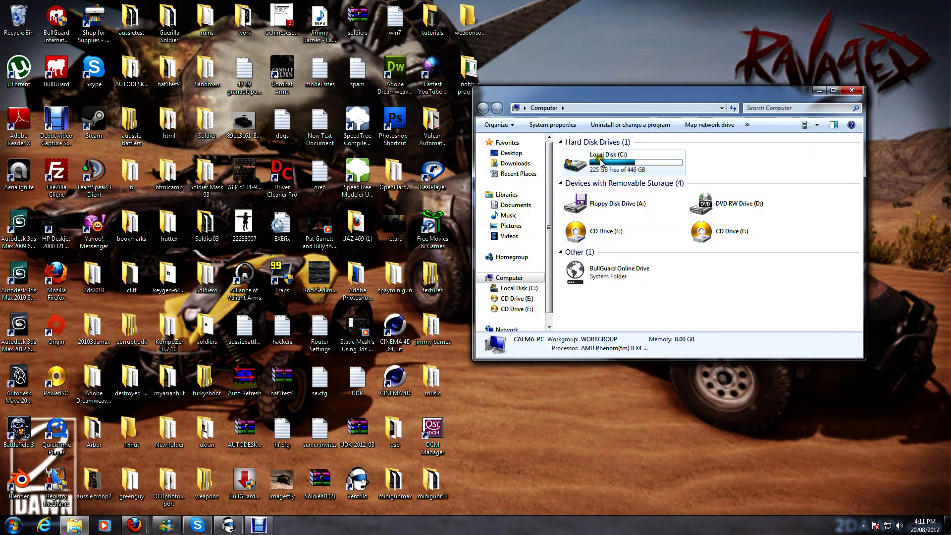
double_click(600, 163)
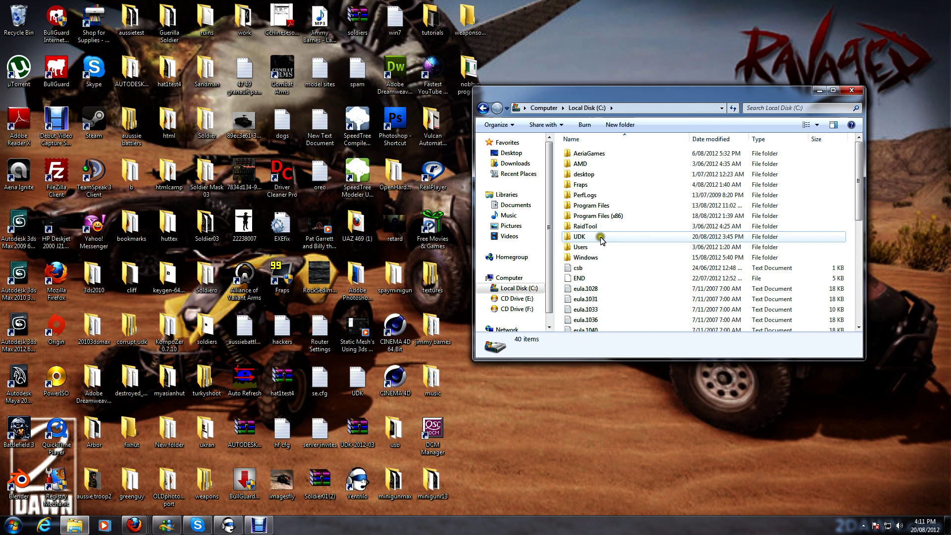
mouse_move(580, 237)
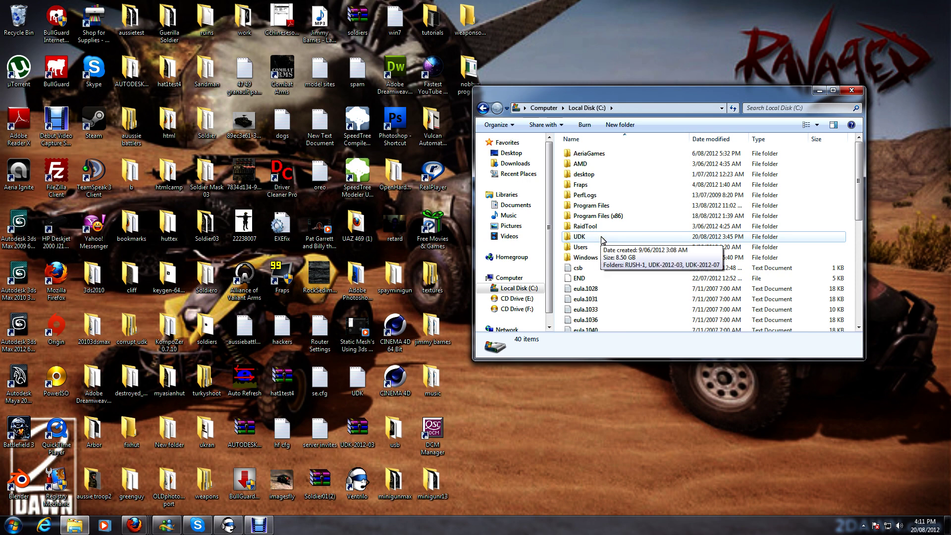
double_click(602, 238)
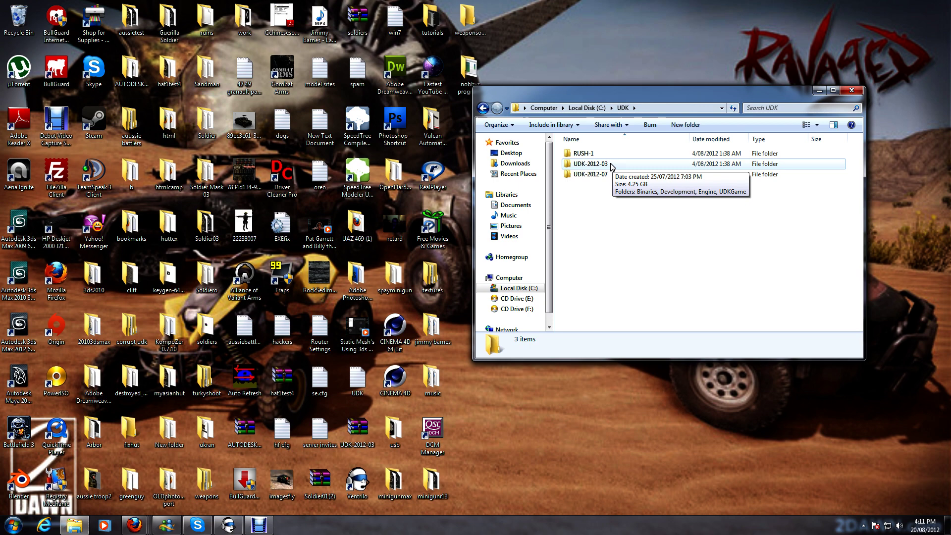
click(608, 175)
mouse_move(589, 174)
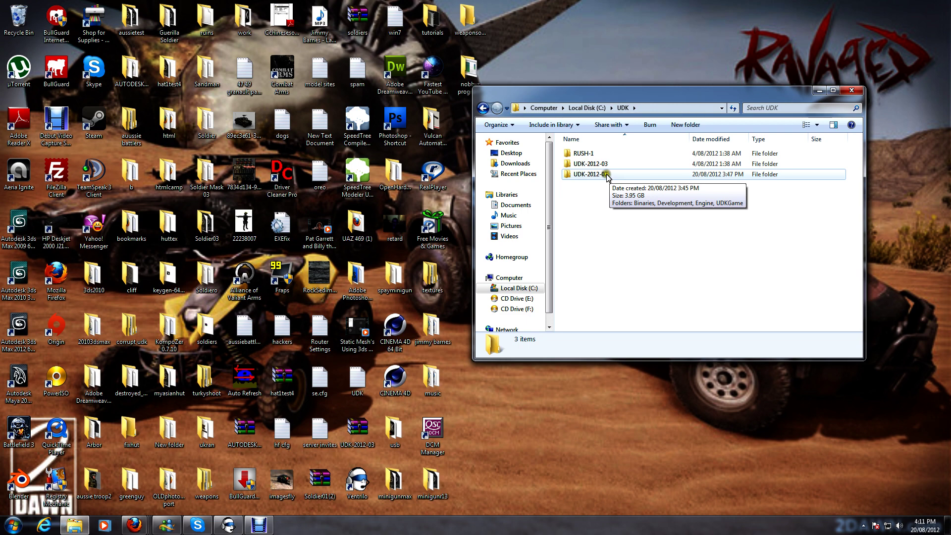
click(608, 164)
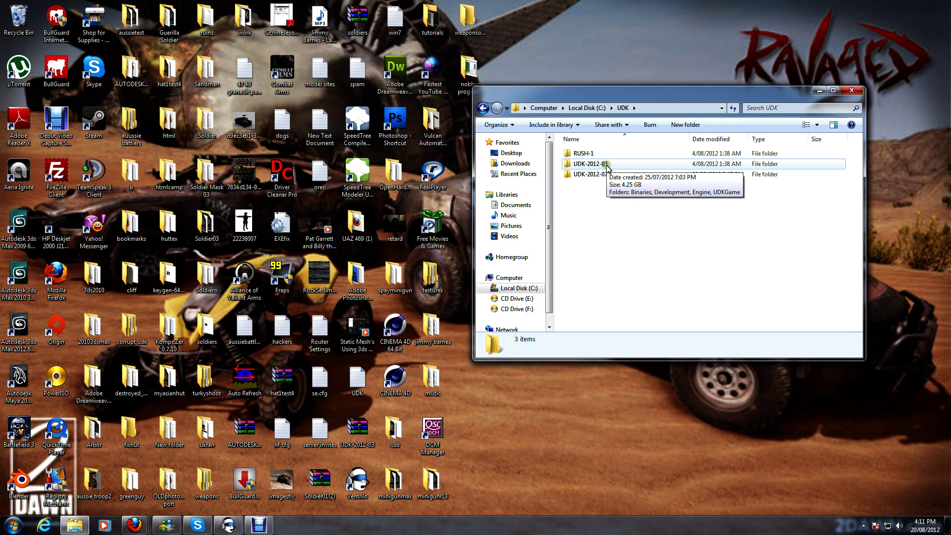
Step: In UDK-2012-03\UDKGame\Content\Maps, select the eleven files from ground1.upk to VCTF-testsandfall22.udk
double_click(608, 164)
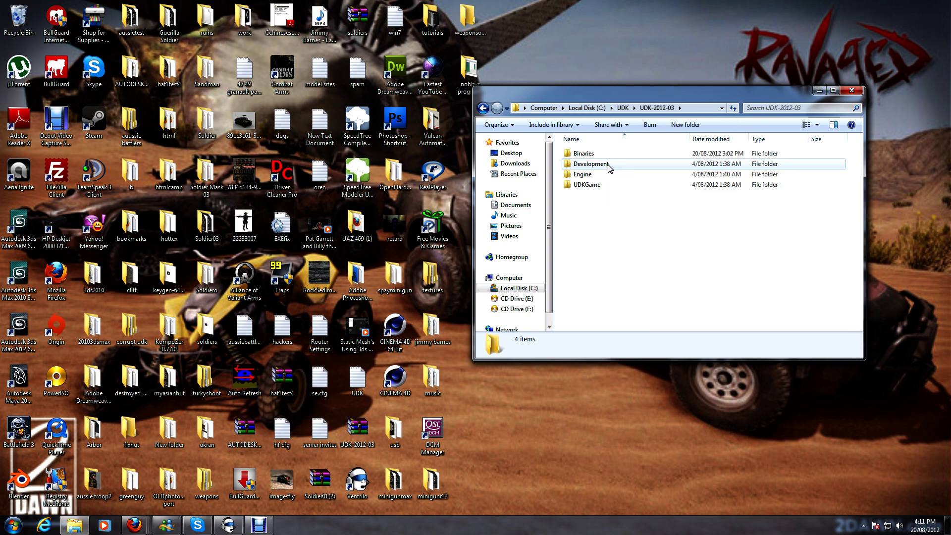
click(588, 187)
double_click(588, 187)
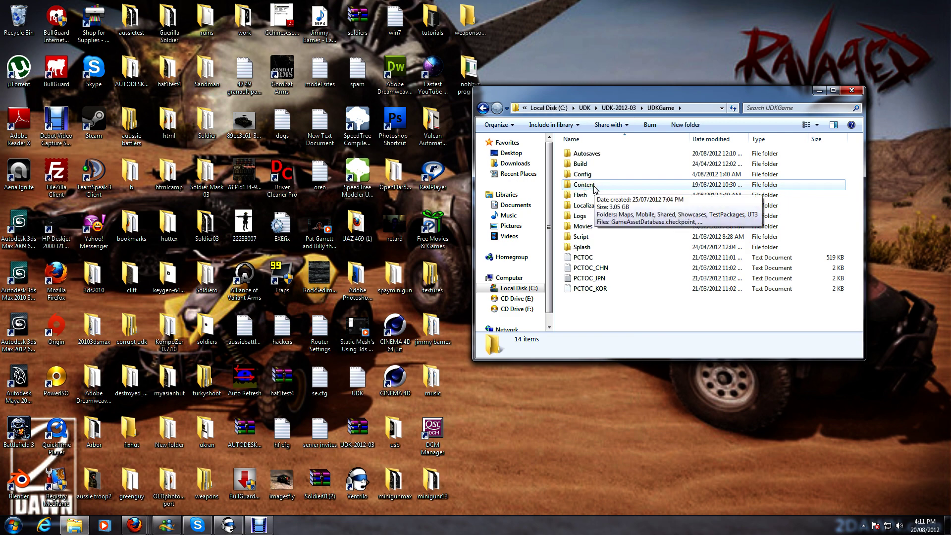
double_click(593, 187)
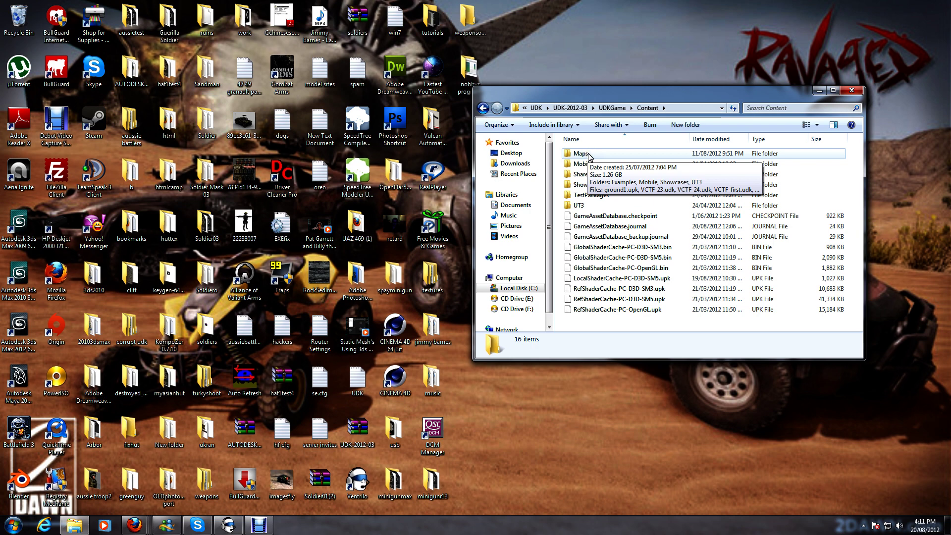
double_click(588, 156)
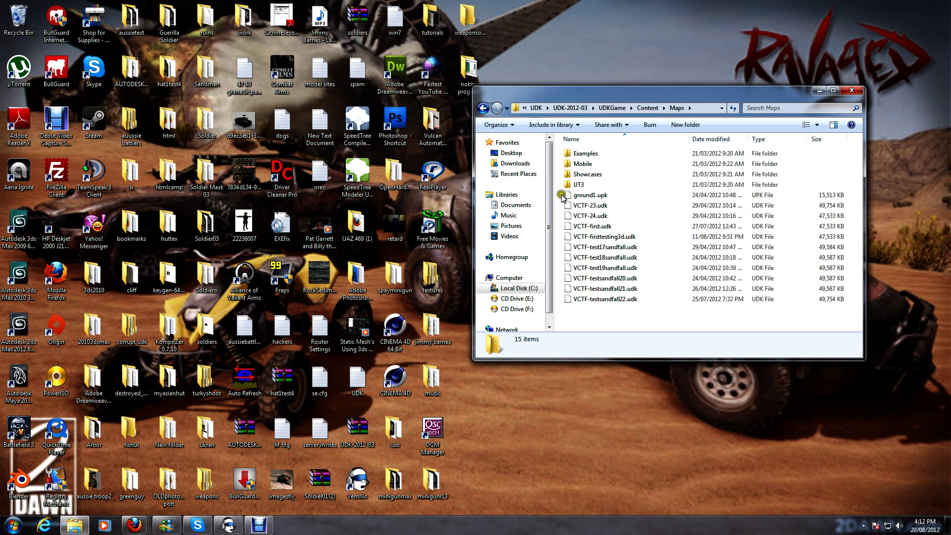
drag(558, 196, 632, 303)
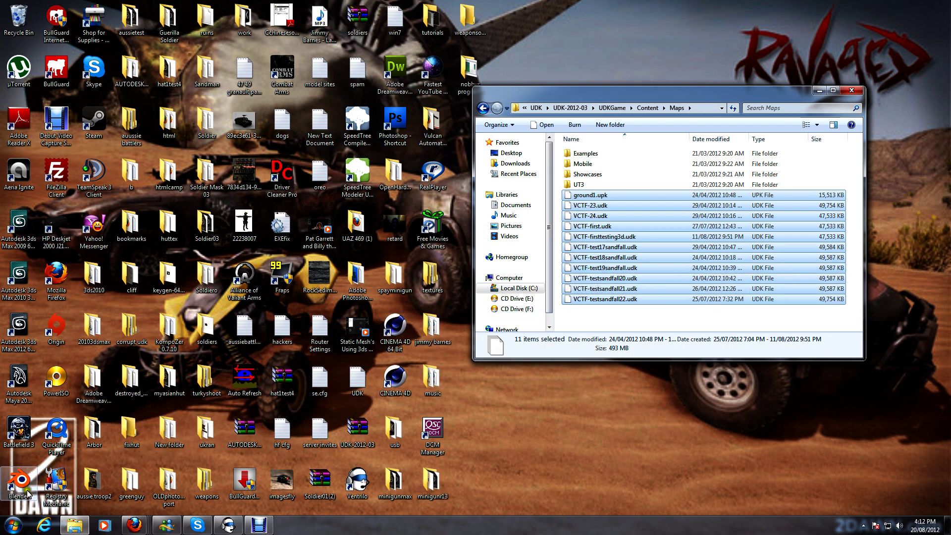
Step: Open another Explorer window at C:\UDK\UDK-2012-07\UDKGame\Content\Maps
click(14, 526)
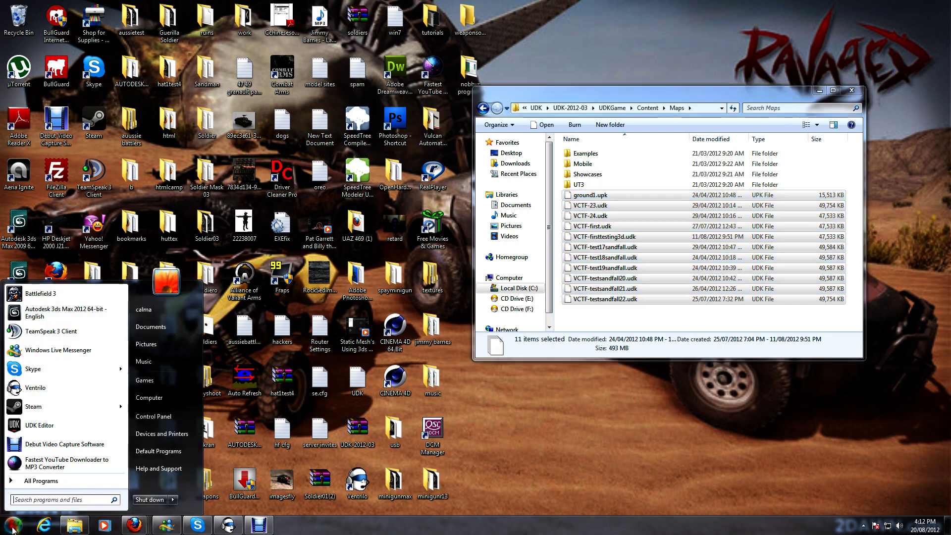
click(151, 397)
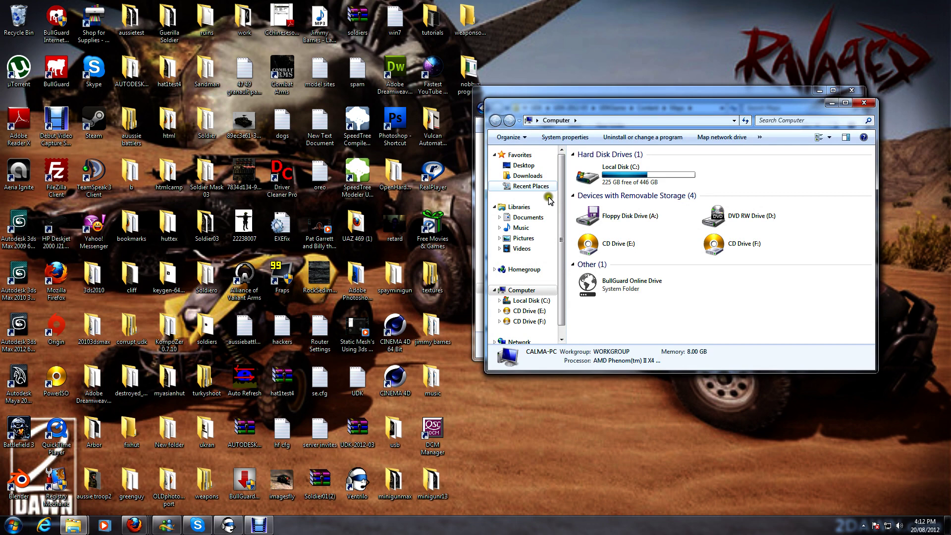
double_click(624, 175)
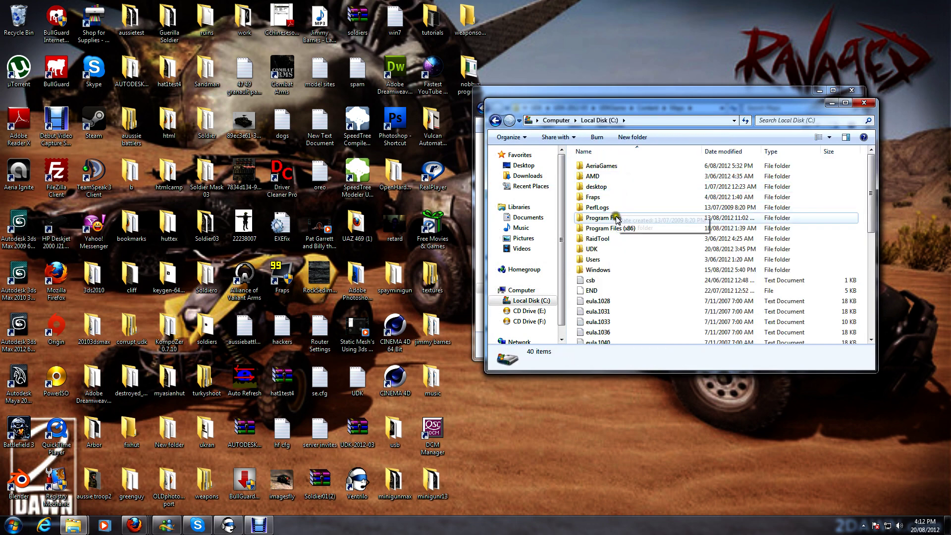
double_click(606, 250)
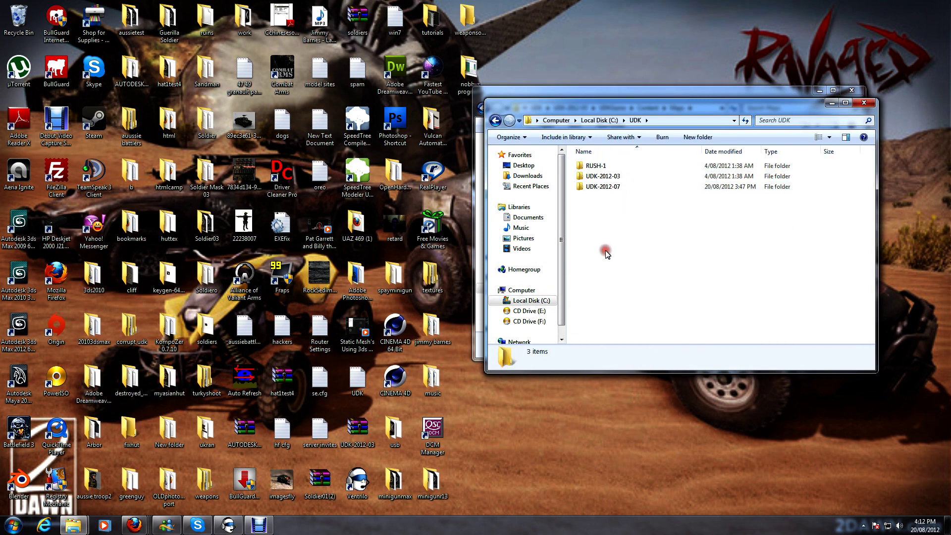
click(603, 186)
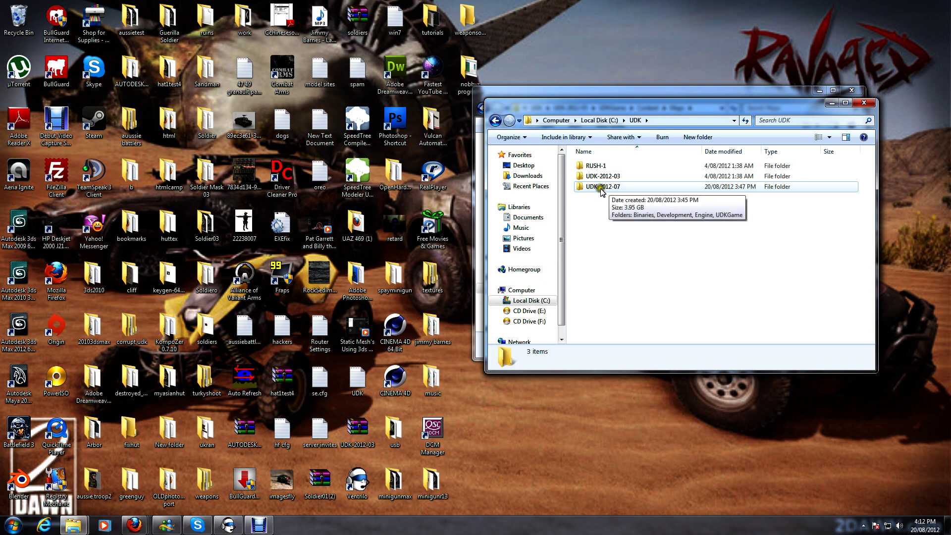
double_click(597, 192)
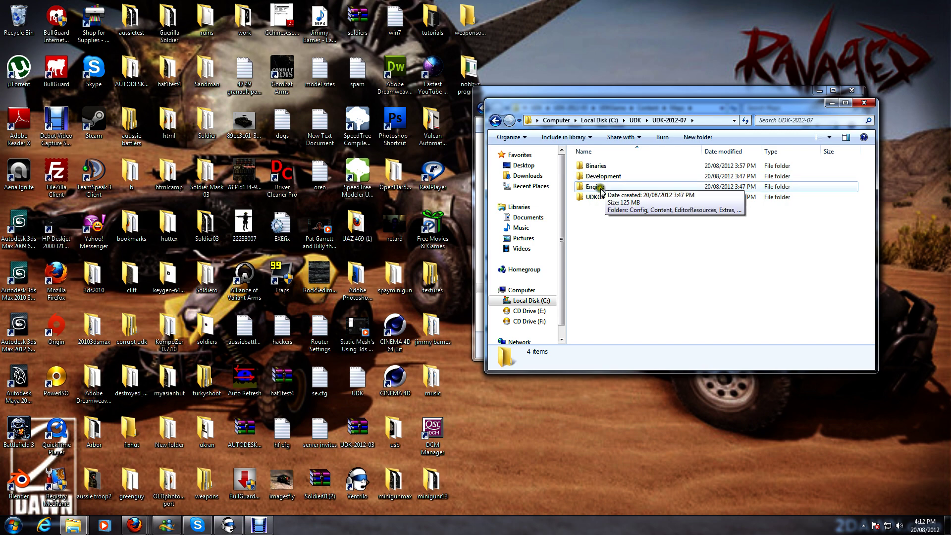
double_click(598, 197)
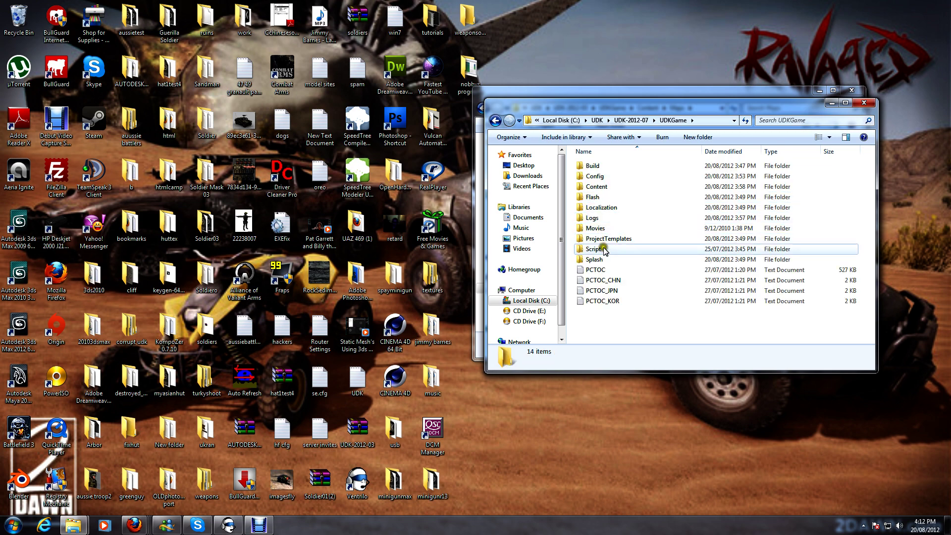
double_click(603, 186)
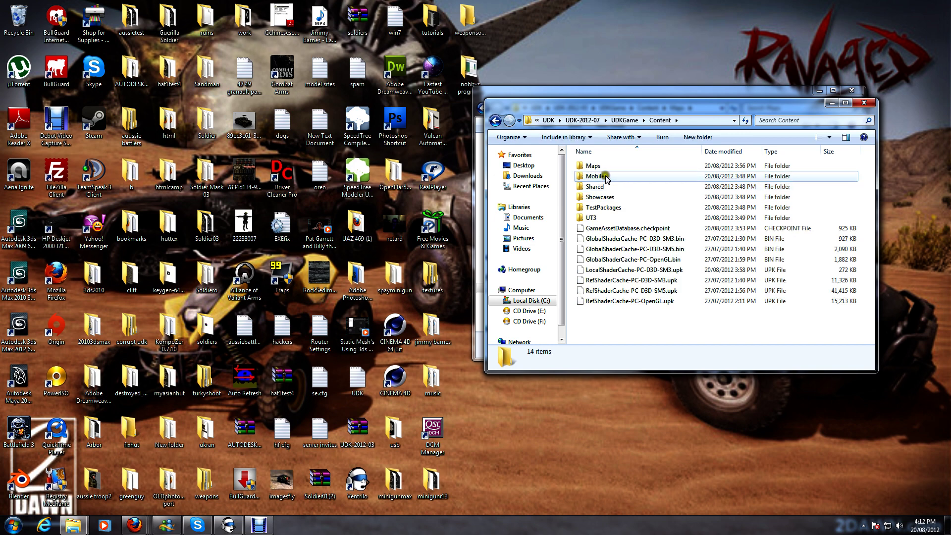
double_click(604, 166)
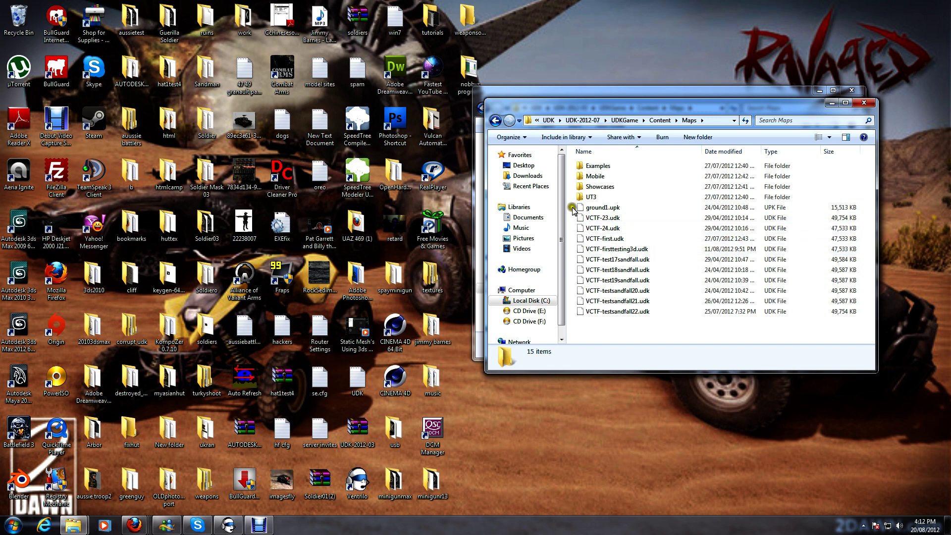
Step: Select the eleven map files in UDK-2012-07 Maps, then close both Explorer windows
drag(573, 208, 635, 323)
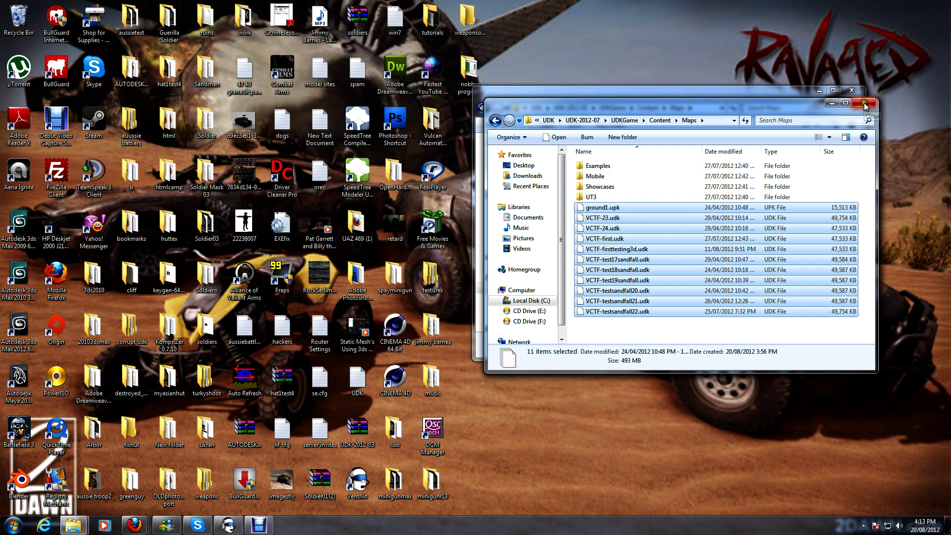
click(864, 106)
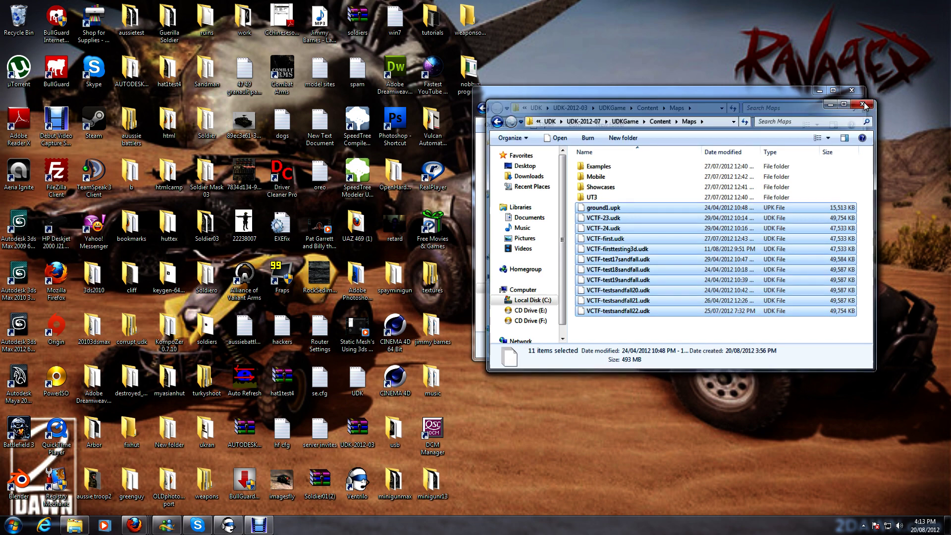
click(853, 93)
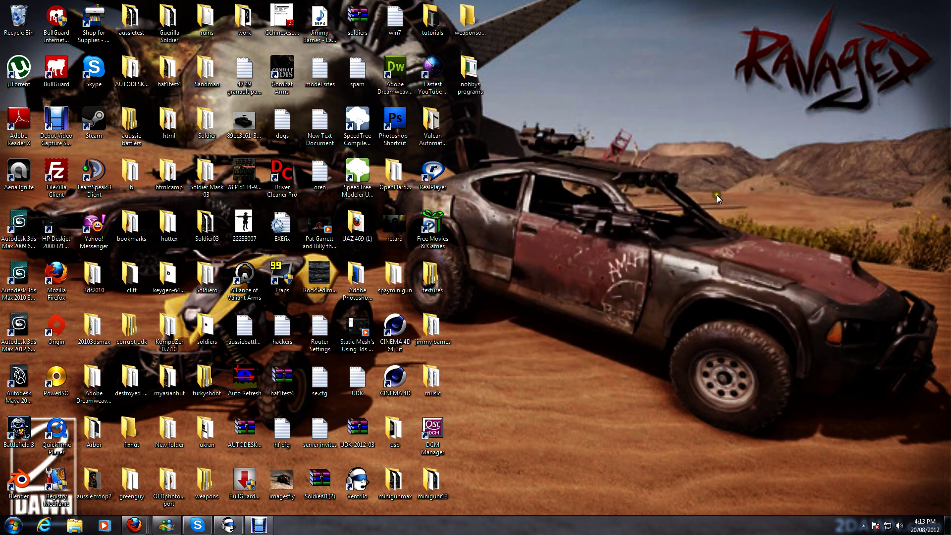
Step: Launch UDK Editor from the Unreal Development Kit > UDK-2012-07 Start menu folder
click(15, 525)
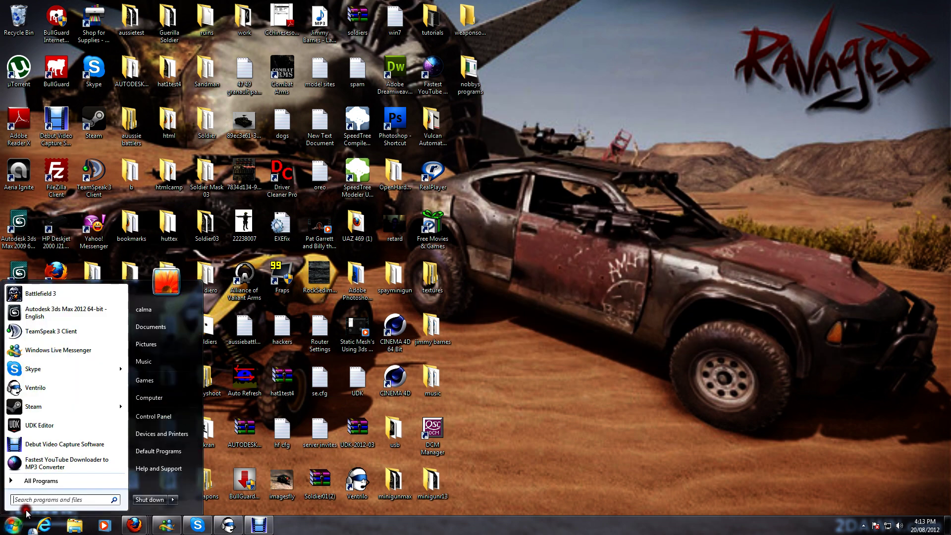
click(49, 482)
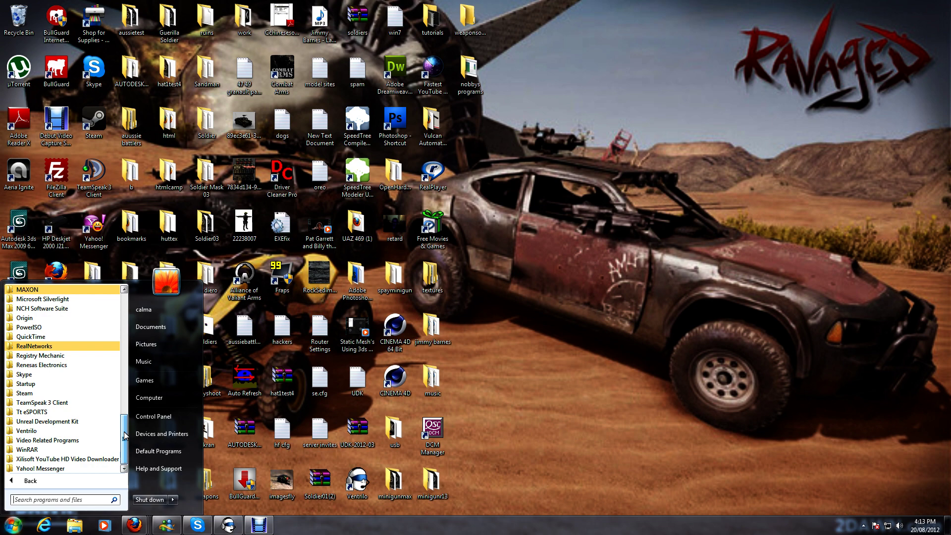
click(63, 421)
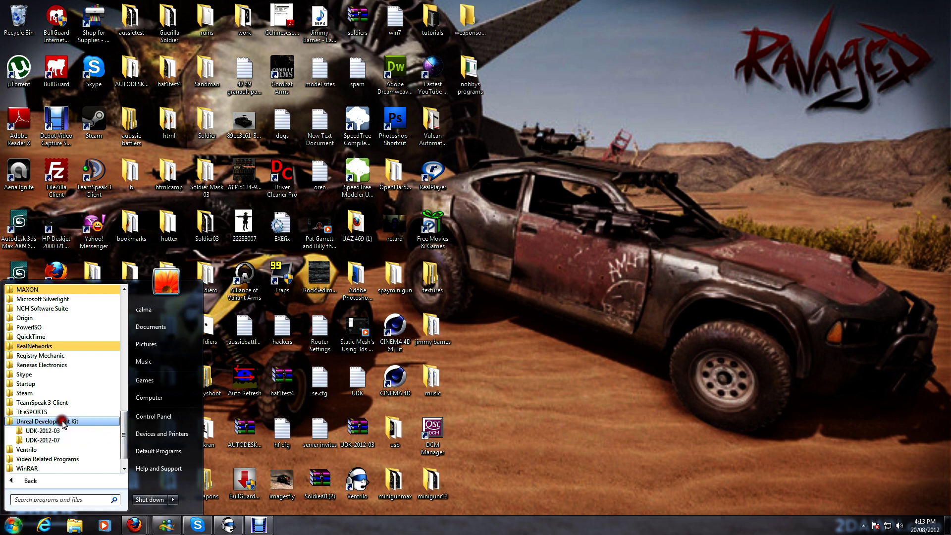
click(63, 421)
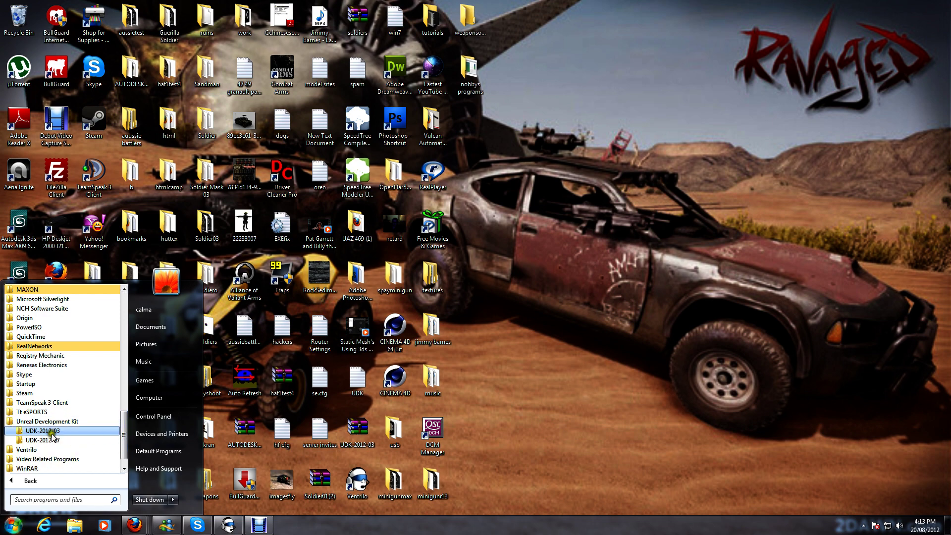
click(51, 441)
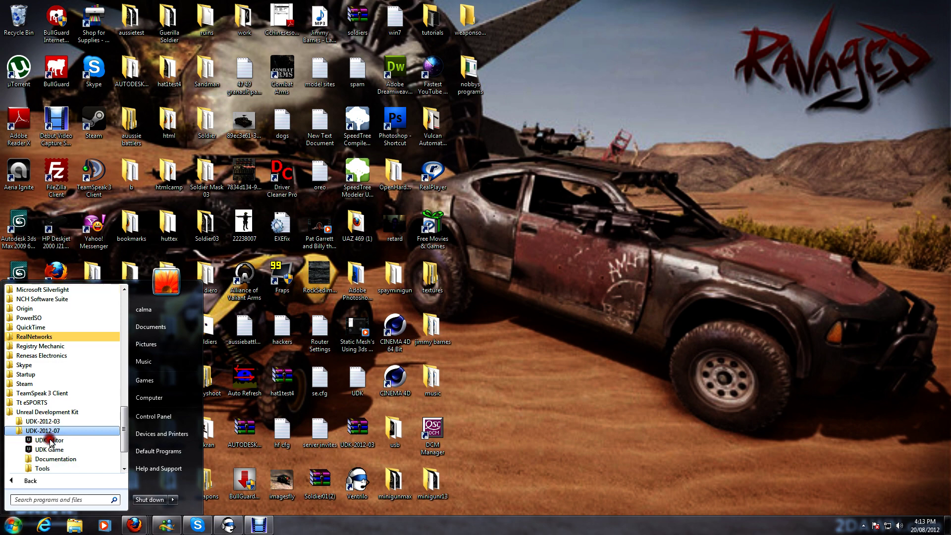
click(52, 440)
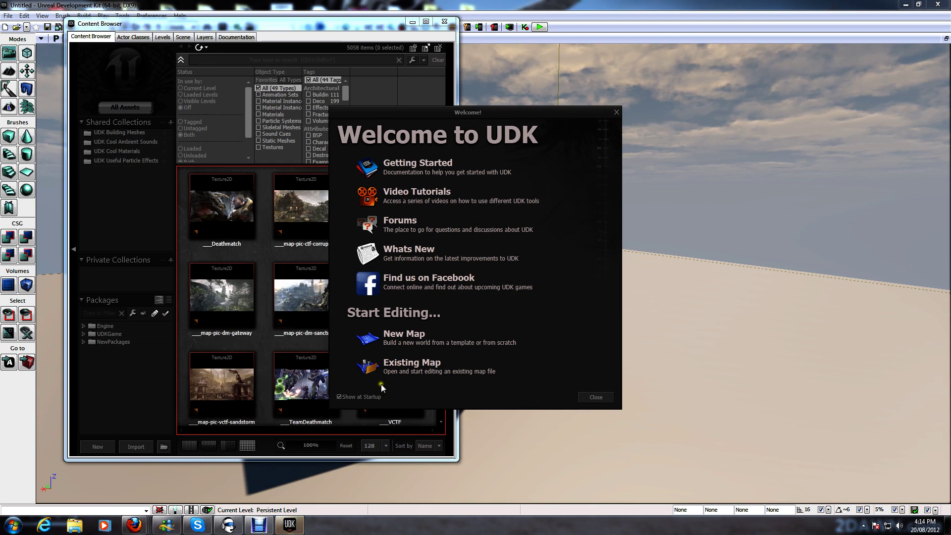
Step: Open the existing map VCTF-testsandfall22.udk from the Welcome screen
click(409, 364)
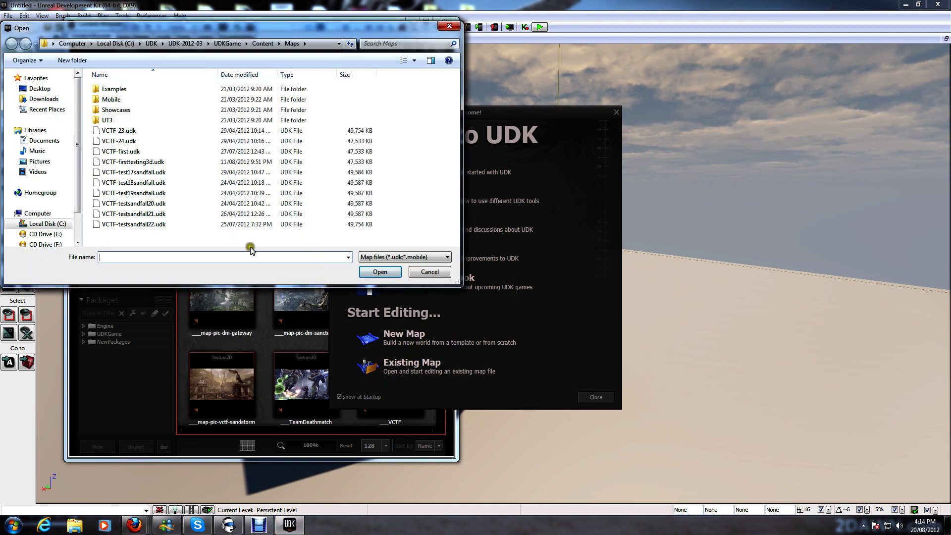
click(188, 225)
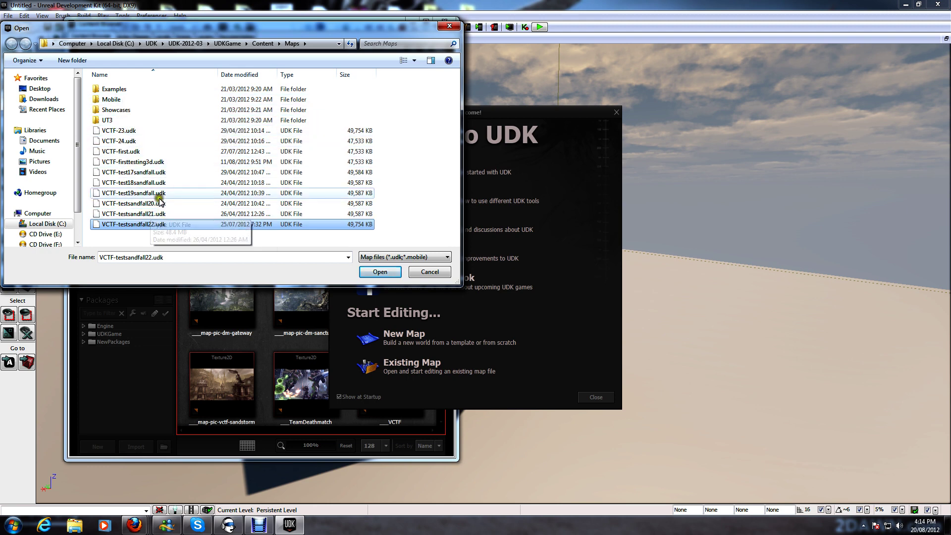
click(86, 128)
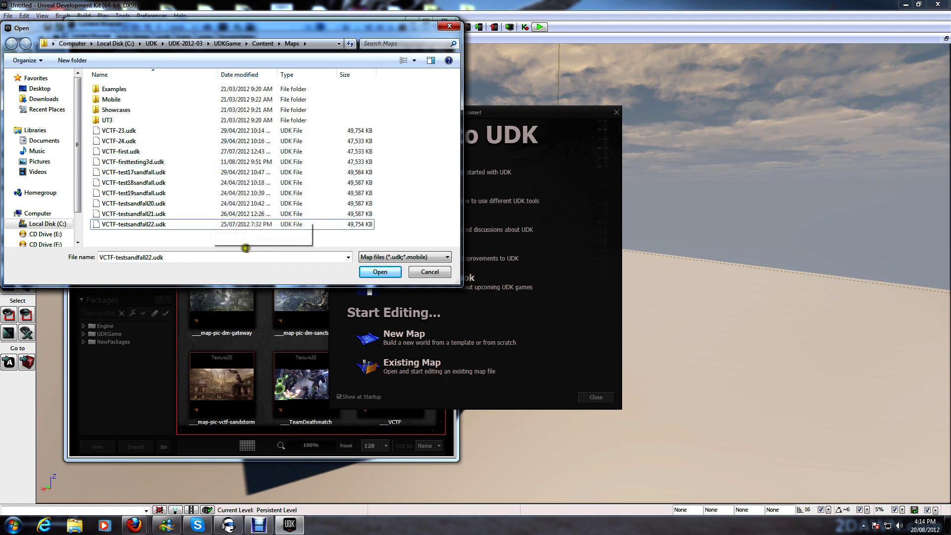
click(384, 271)
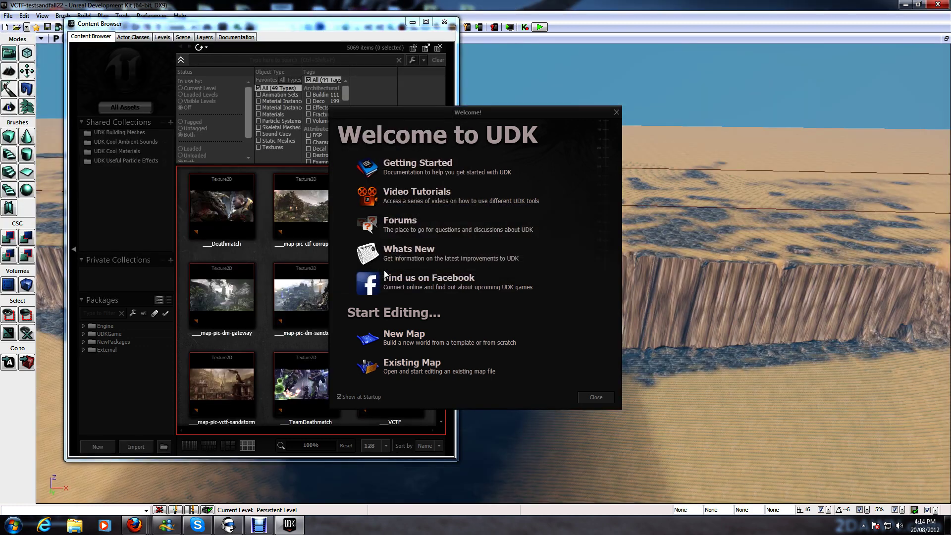
Step: Close the Welcome screen and show all 5069 assets in the Content Browser
click(596, 398)
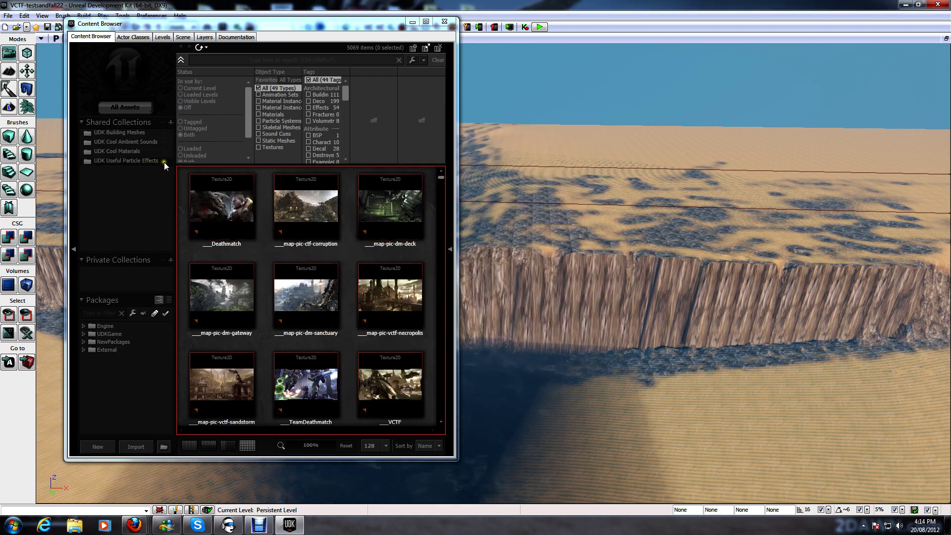
click(407, 22)
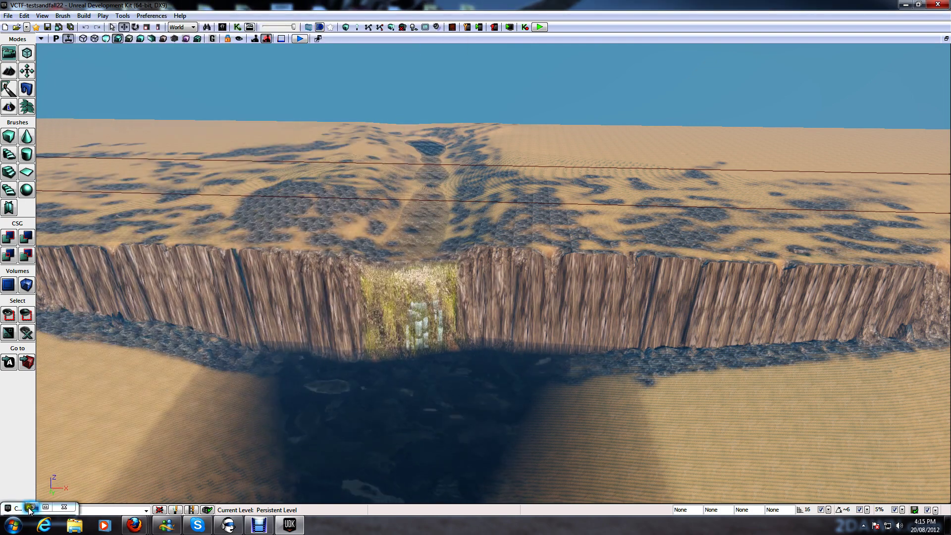
click(32, 508)
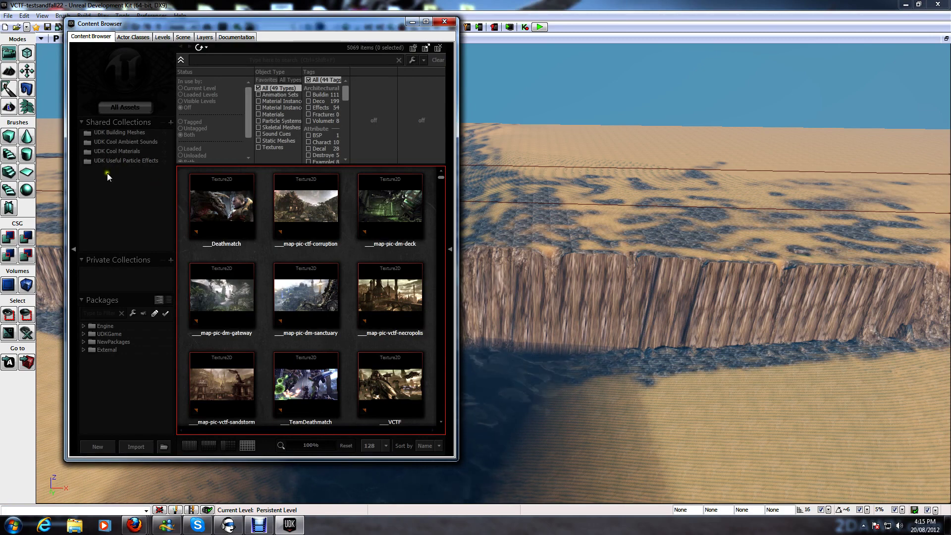
click(125, 107)
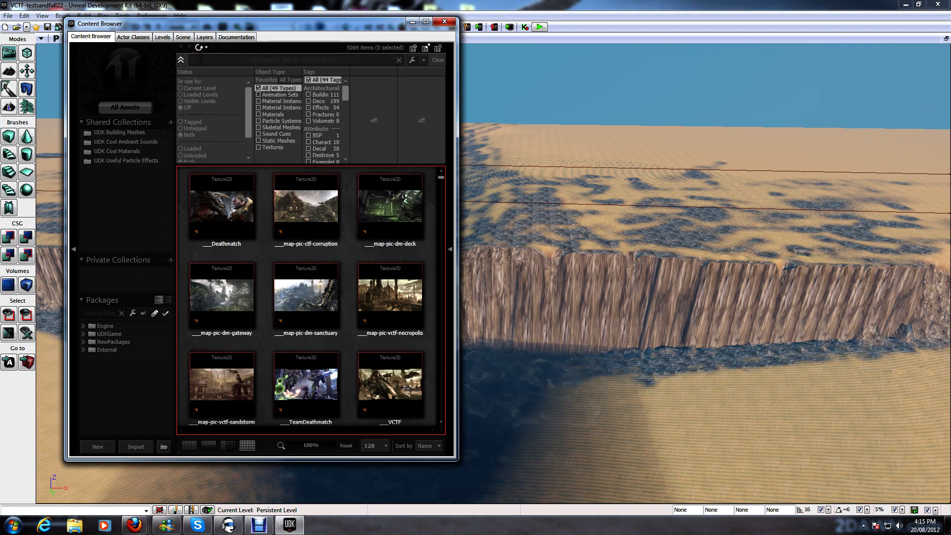
Step: Search the Content Browser for 'ground1', narrowing it to 8 assets
click(200, 59)
text(grou)
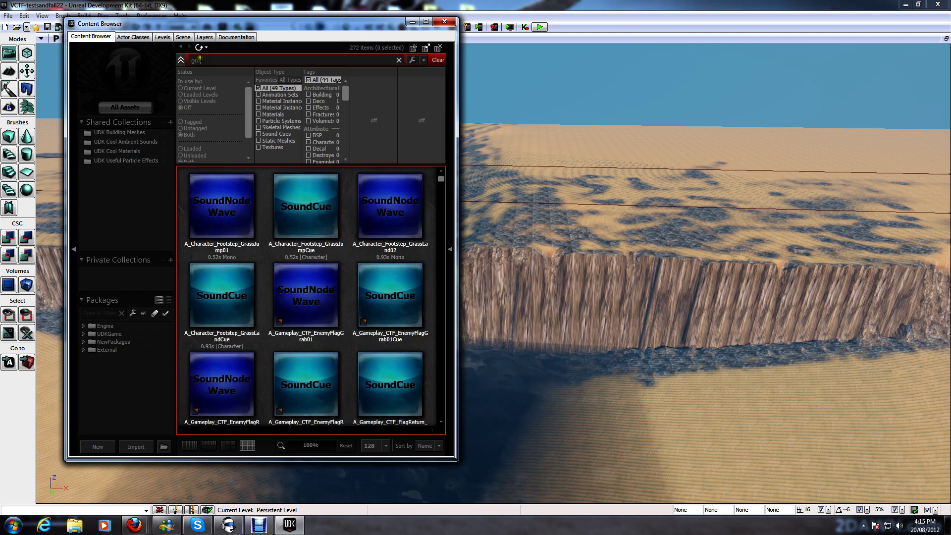
text(nd)
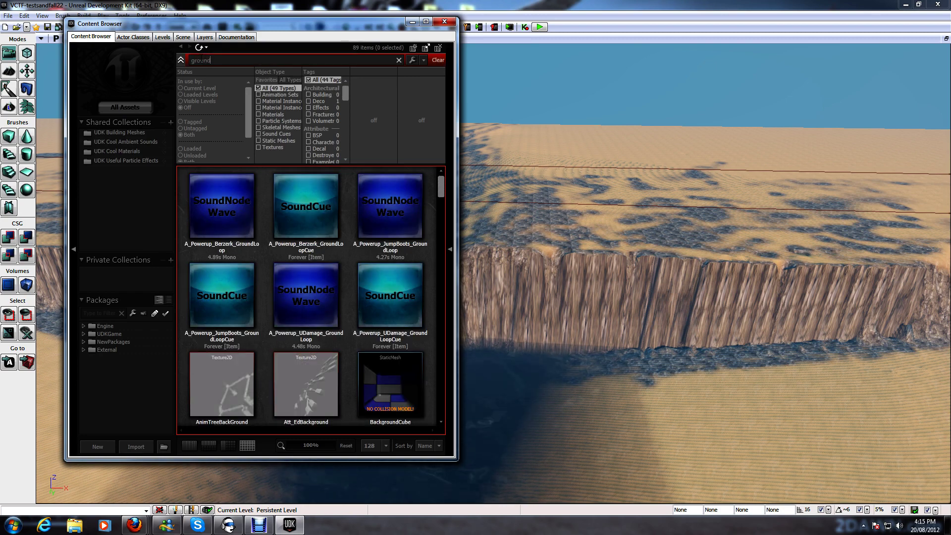
text(1)
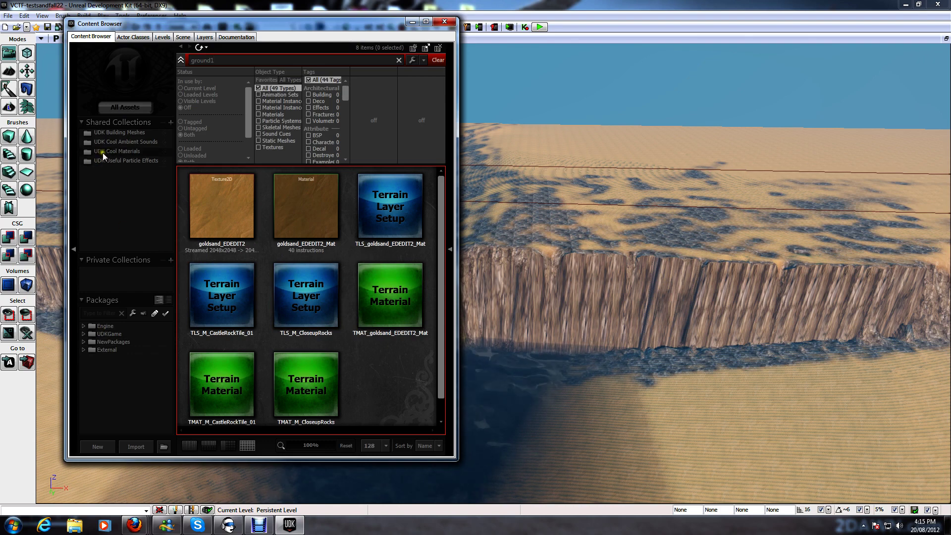
Step: Expand UDKGame > Content > Maps in the Packages tree and select ground1
click(89, 334)
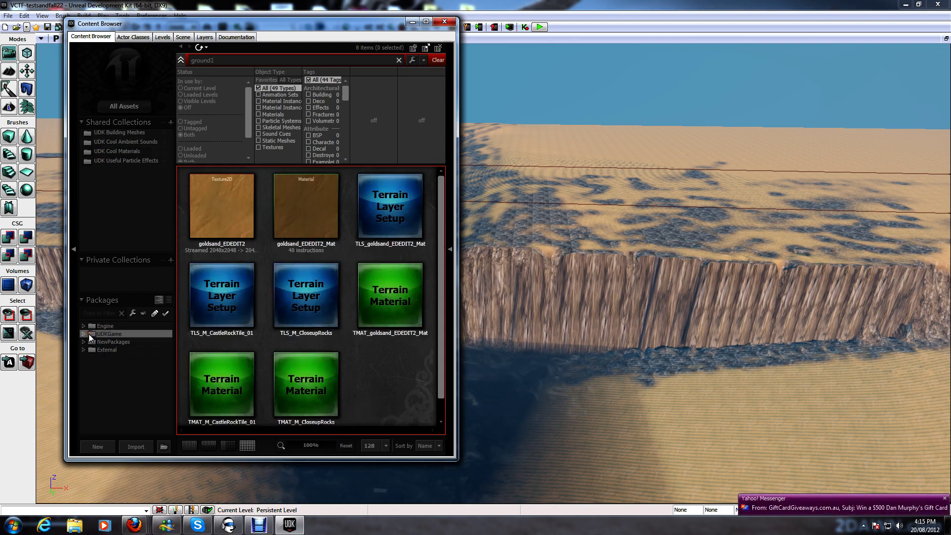
click(85, 335)
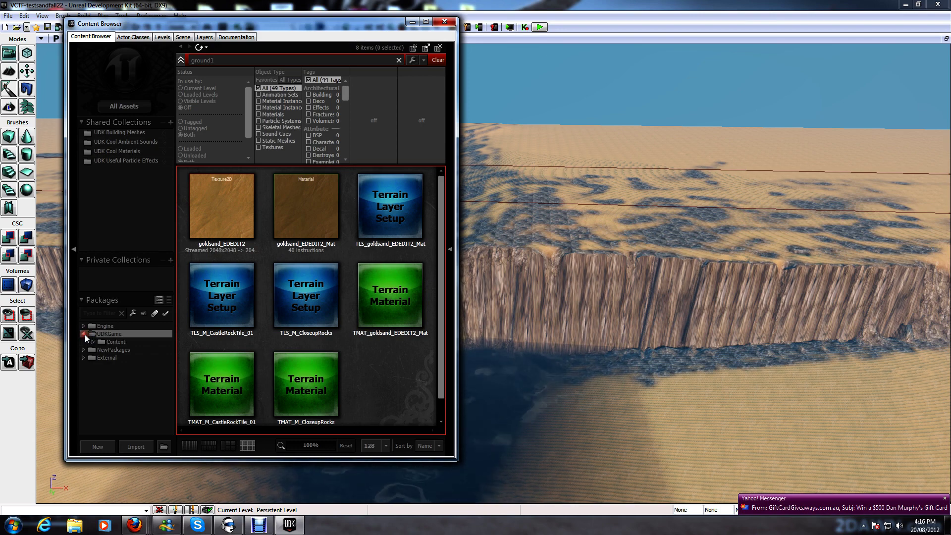
click(96, 342)
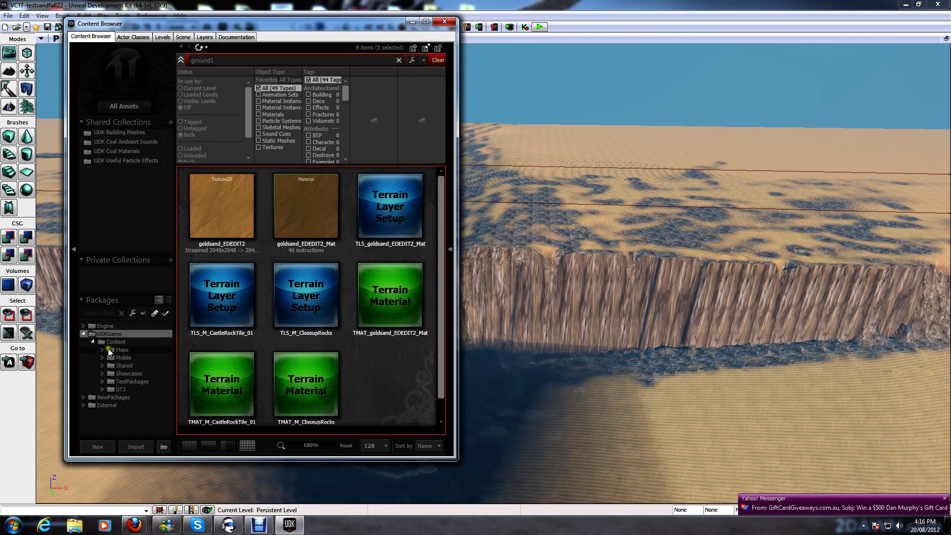
click(103, 350)
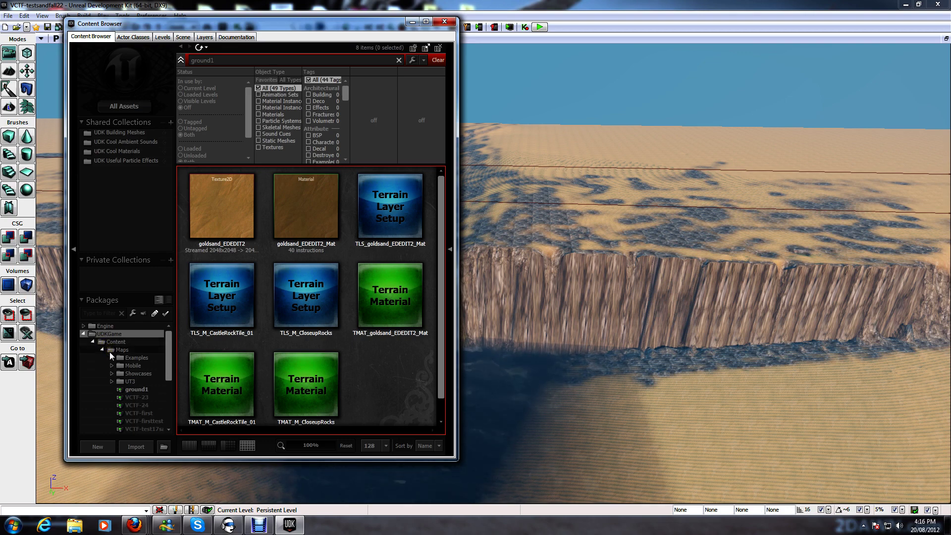
click(147, 389)
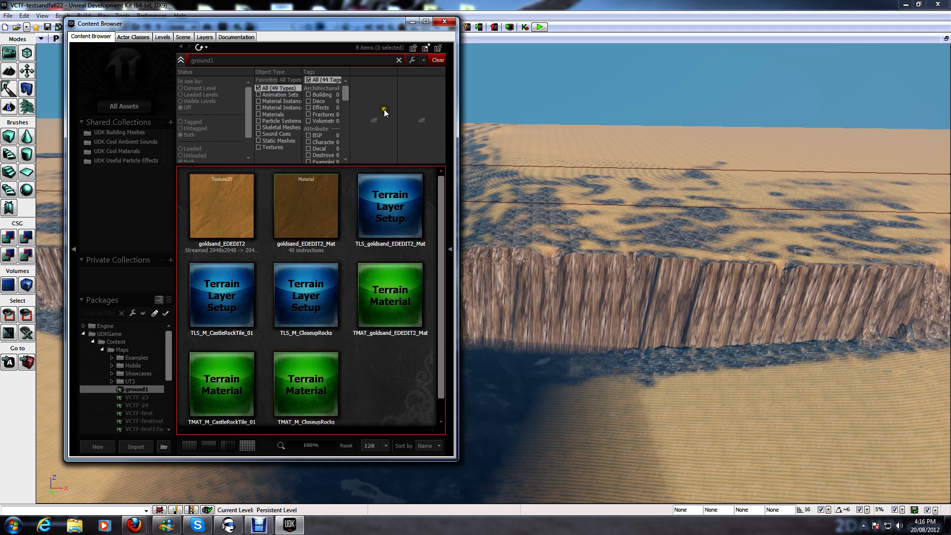
Step: Close the Content Browser to reveal the VCTF-testsandfall22 terrain and cliff
click(448, 24)
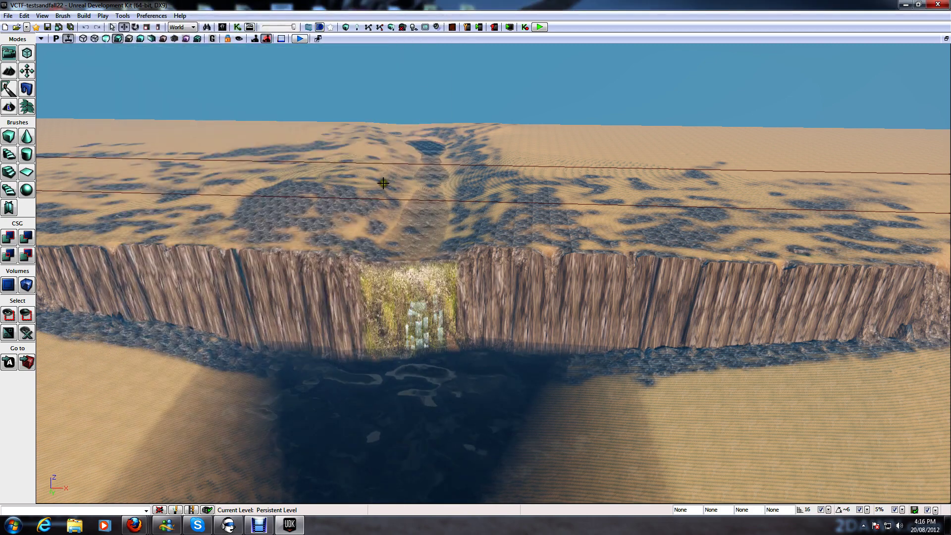